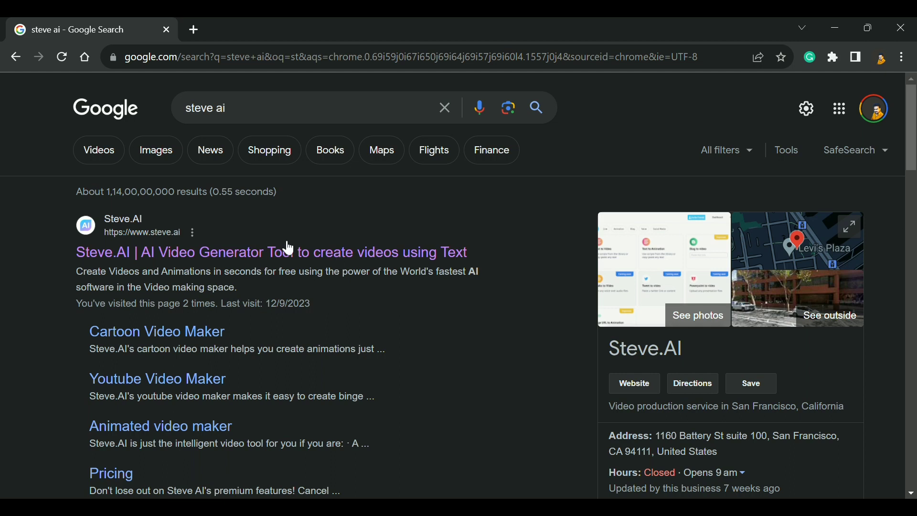
Open the Steve.AI website from the search results and sign up for free with a Google account
click(296, 252)
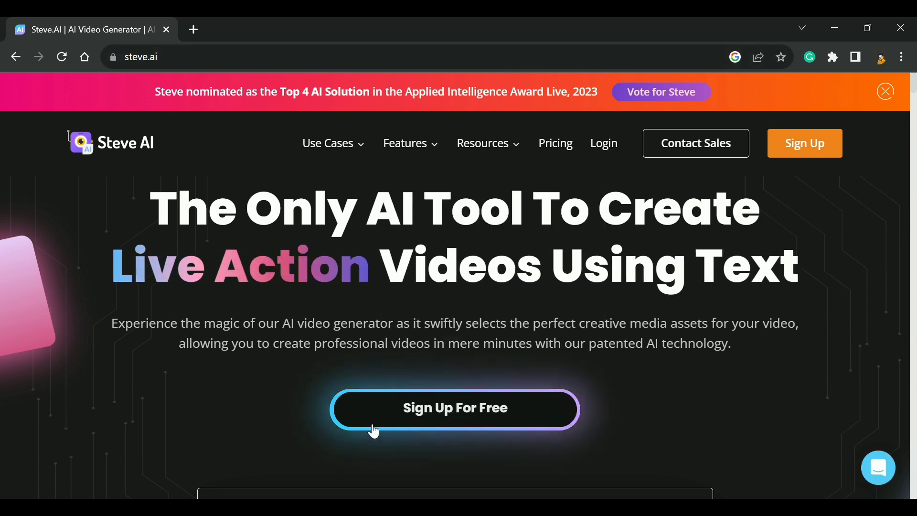
click(448, 417)
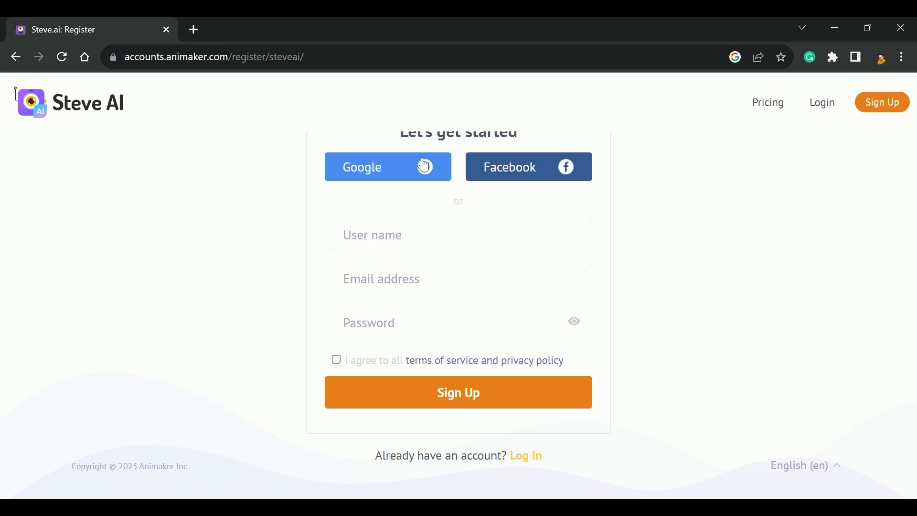
click(385, 172)
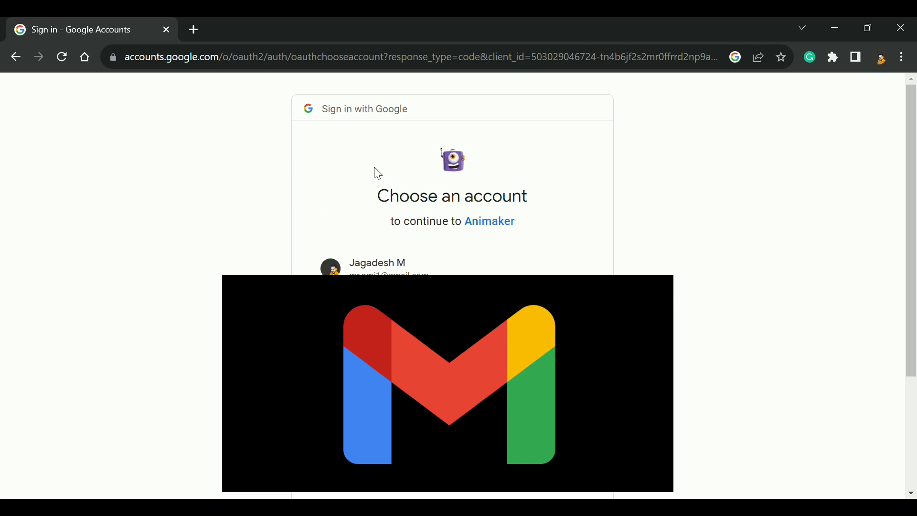
click(383, 264)
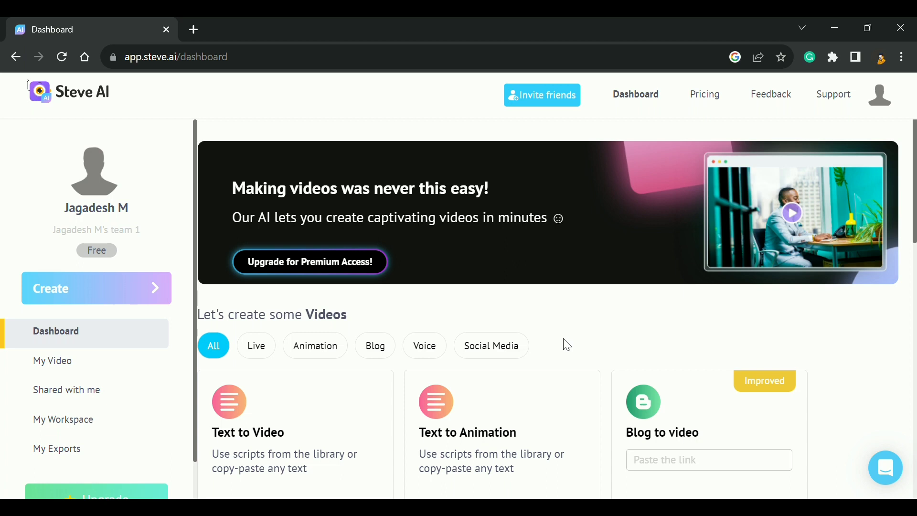
Start a new Text to Animation project from the dashboard's video creation options
scroll(568, 345, down, 1)
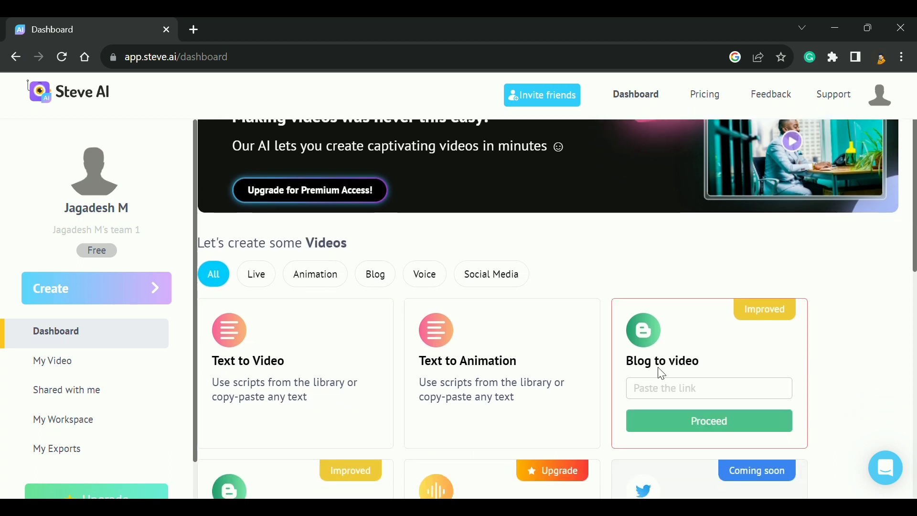
scroll(712, 378, down, 1)
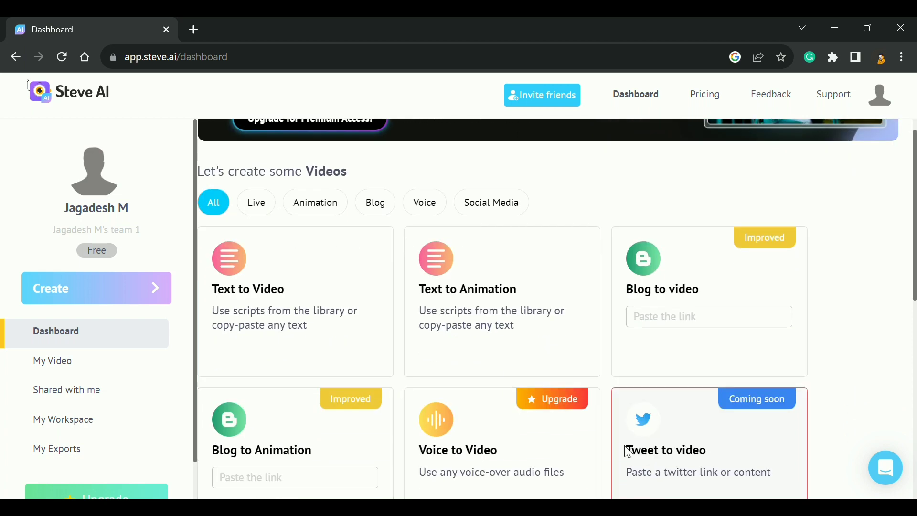
scroll(629, 451, down, 1)
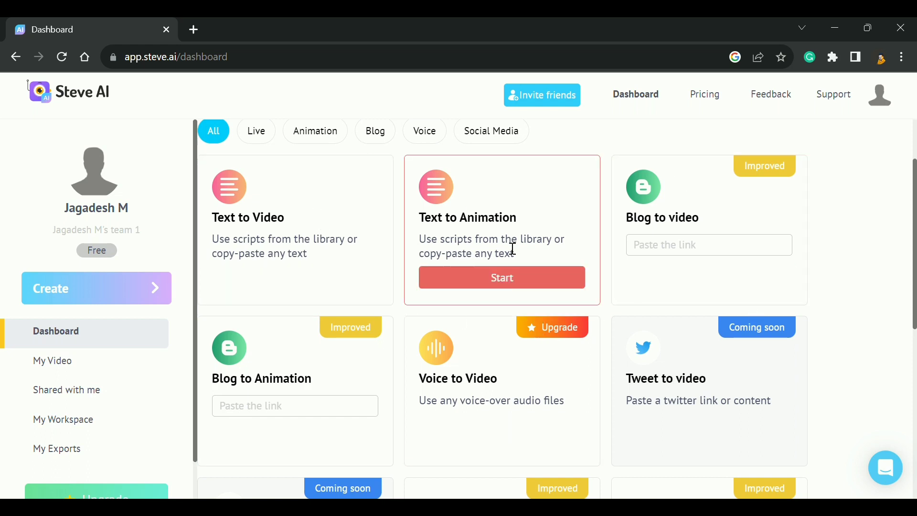
click(501, 285)
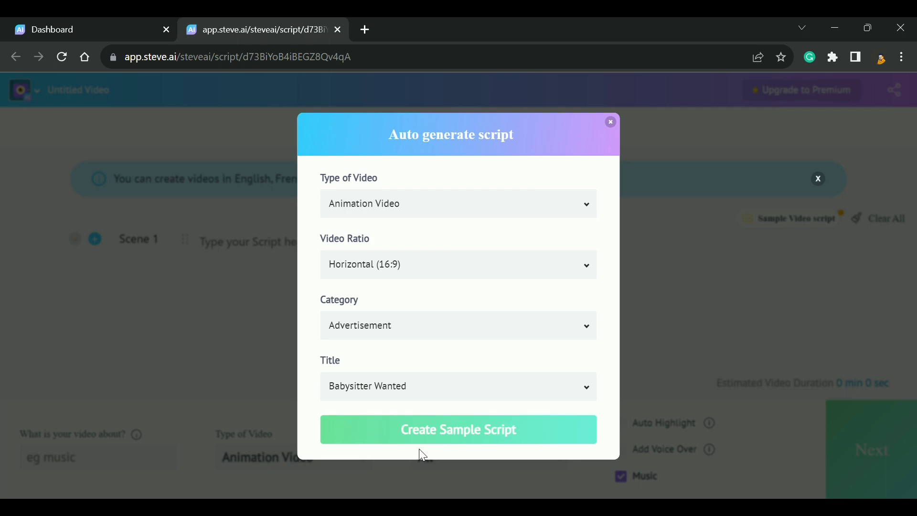
Generate the Babysitter Wanted sample script in the Advertisement category and clear all of its scenes
click(471, 431)
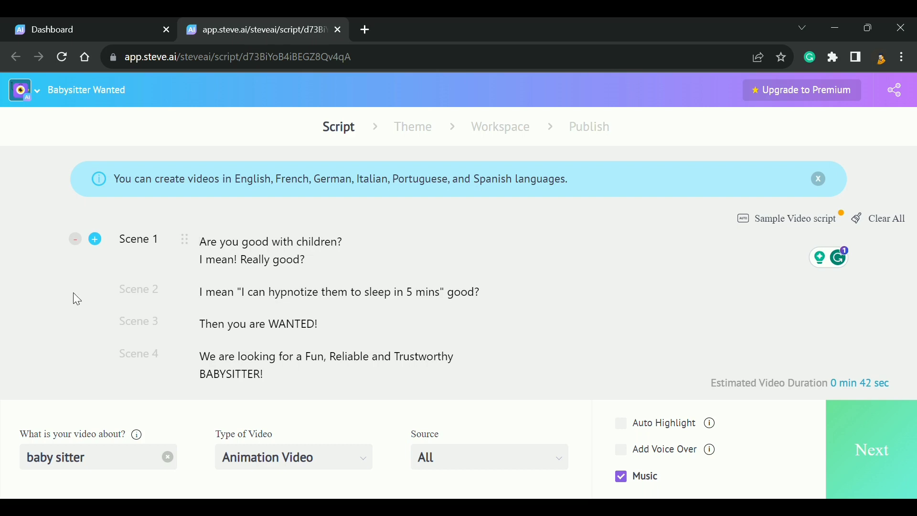
click(879, 219)
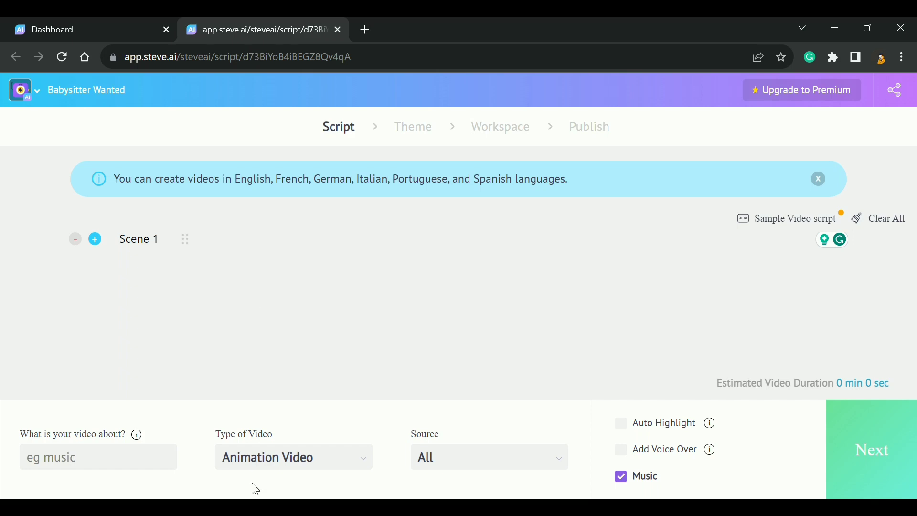
Enter a five-scene script about a man in the park whose picked fruit becomes a stone, which he throws away before running off in fear
key(alt+Tab)
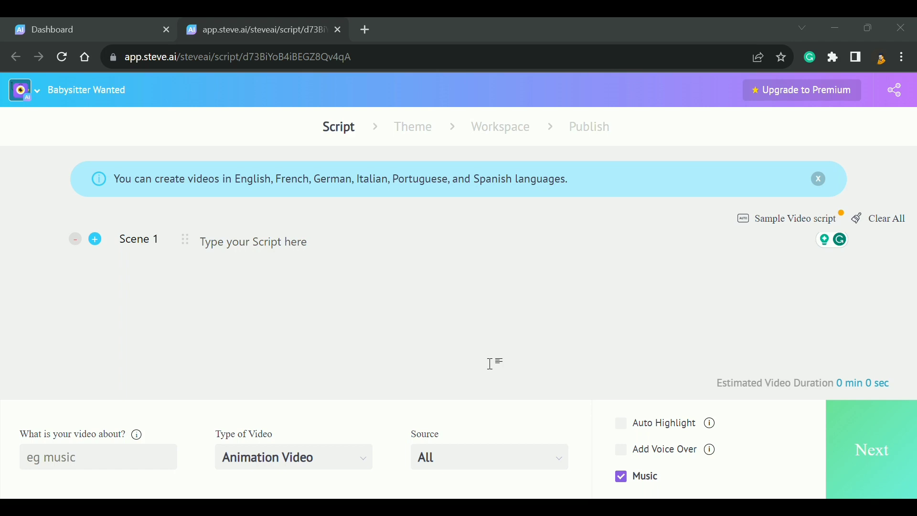
click(345, 230)
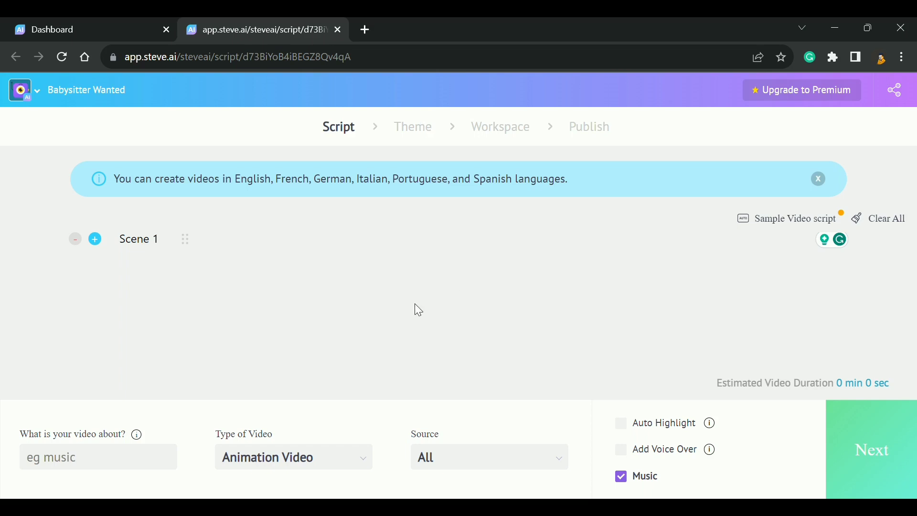
text(A man walking in the park. He was seeing the fruit falling from tree. He picked that fruit and when he tried to eat suddenly the fruit becomes hard big stone. He threw the stone away. He run from park with a fear.)
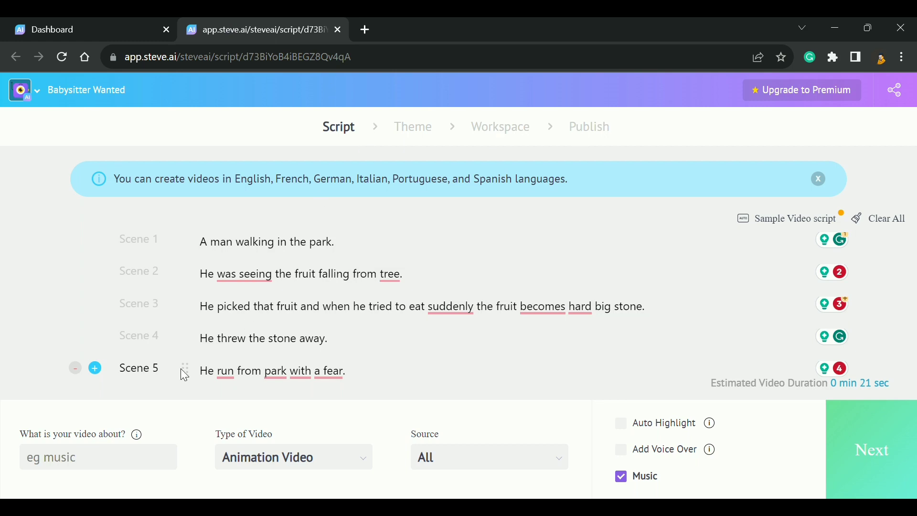
Set what the video is about to the suggested context word "park"
scroll(432, 298, down, 1)
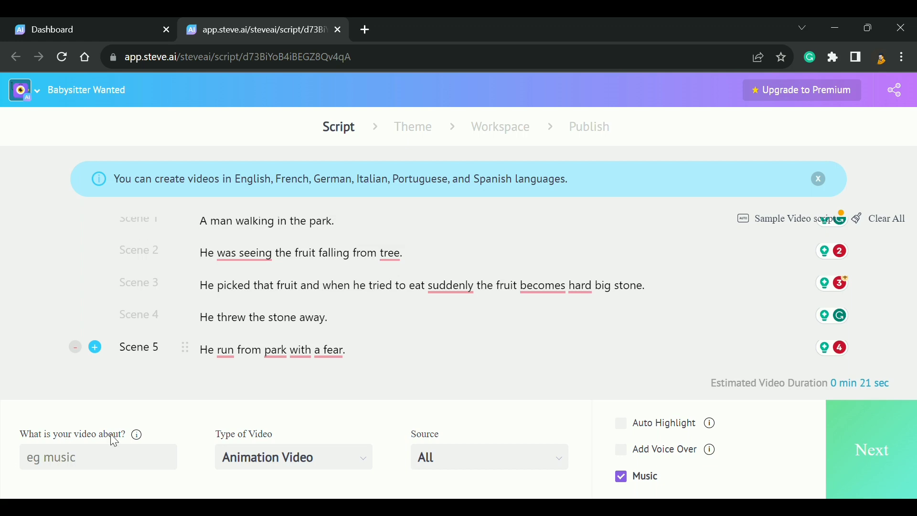
mouse_move(136, 437)
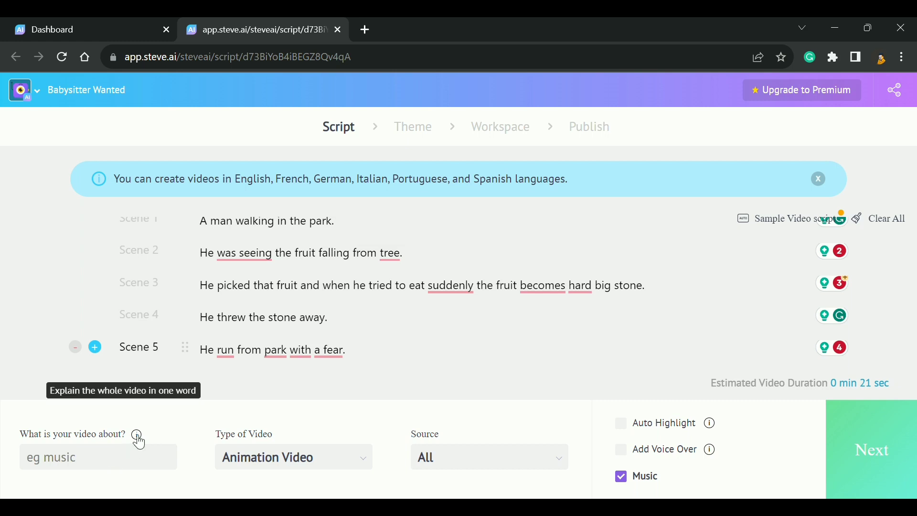
click(92, 463)
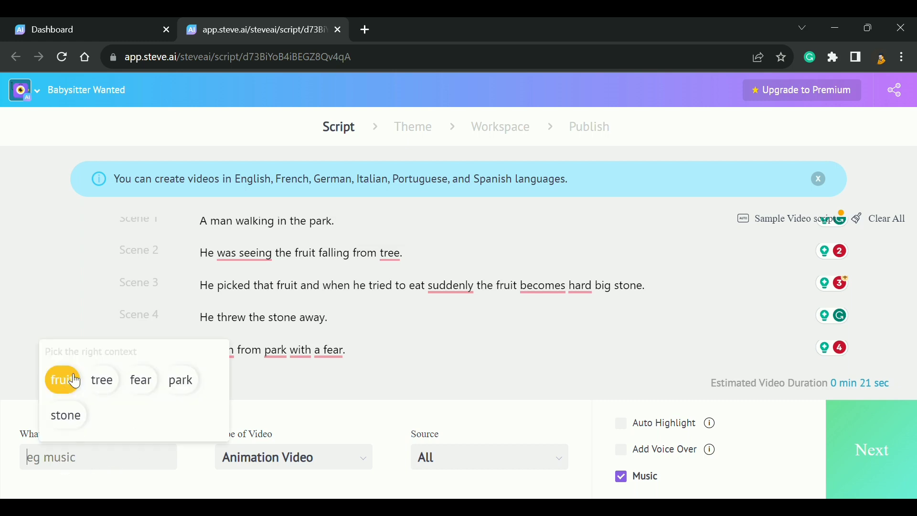
click(187, 389)
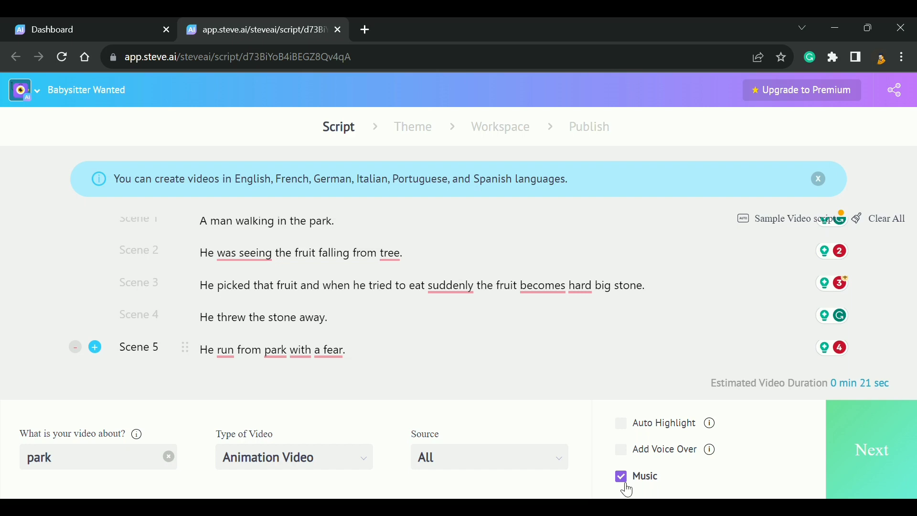
Add a voice-over in English with an Indian accent, Female gender and the Aditi voice
click(623, 453)
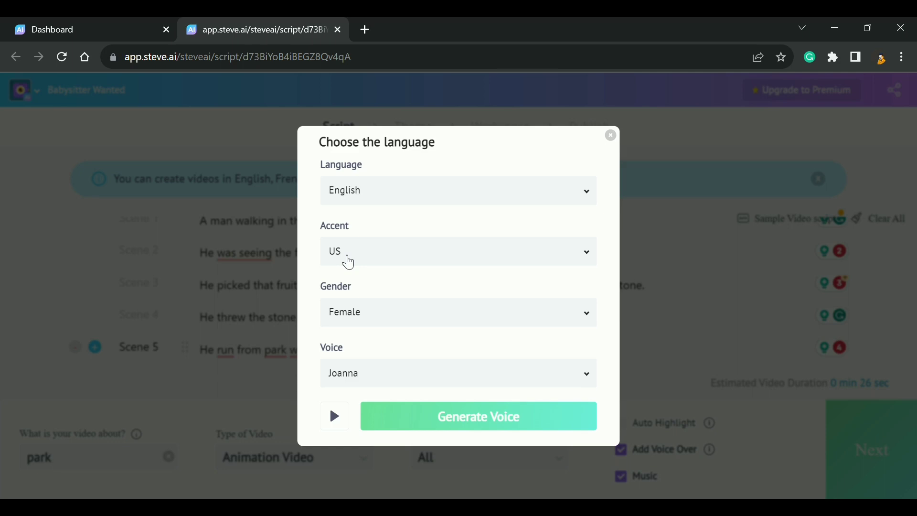
click(349, 263)
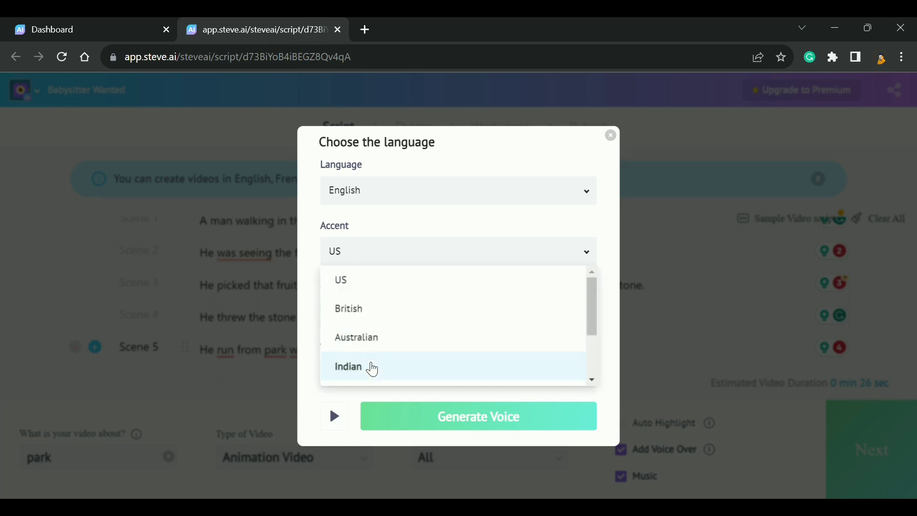
click(375, 367)
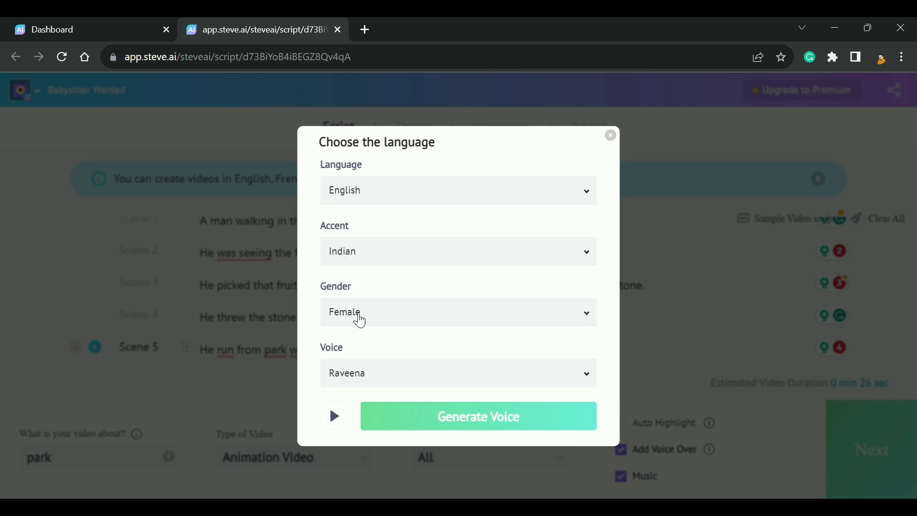
click(358, 317)
click(361, 343)
drag(363, 379, 369, 382)
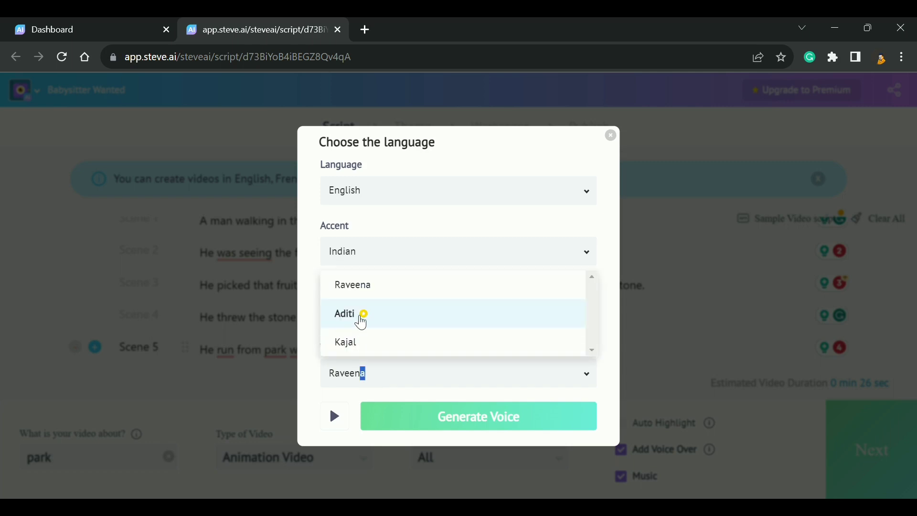
click(349, 321)
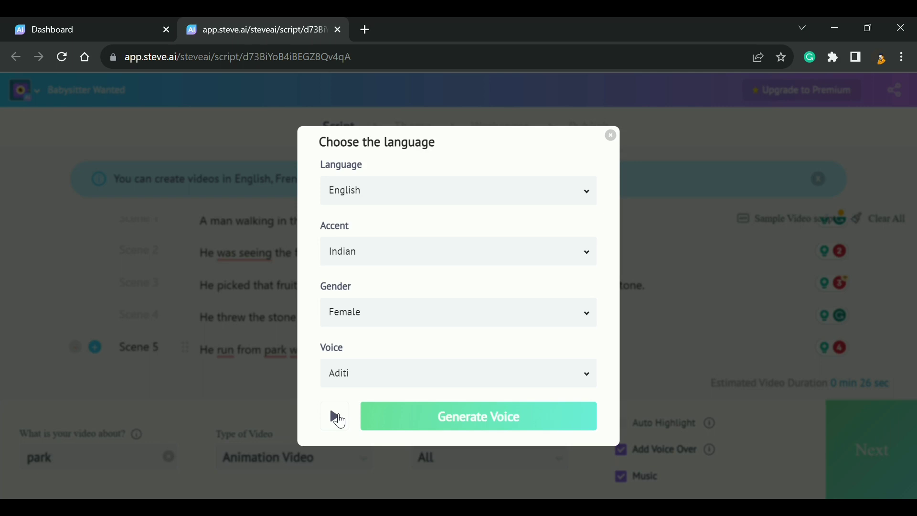
Listen to the previews of the Aditi and Kajal voices to compare them
click(338, 418)
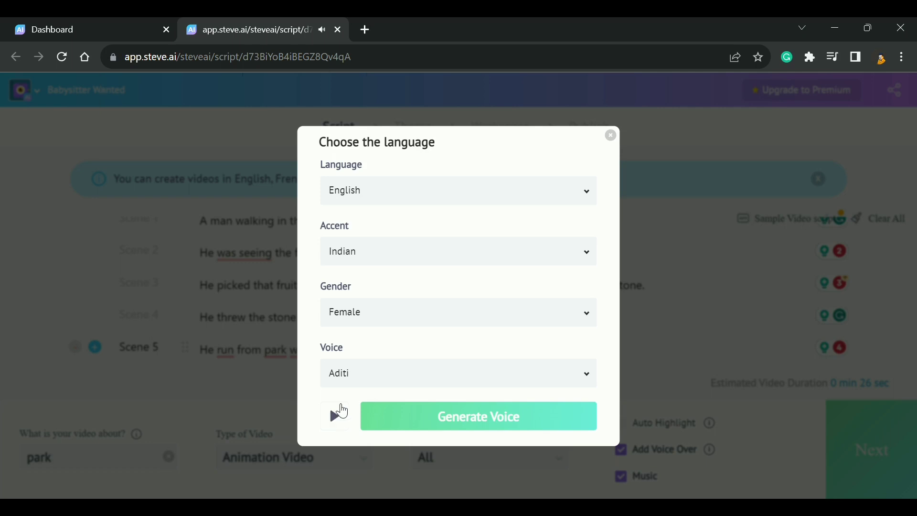
click(354, 381)
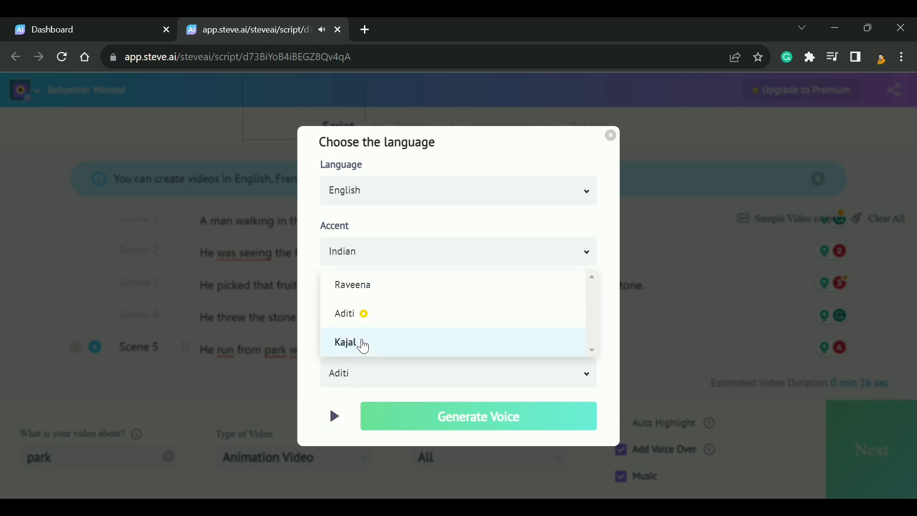
click(359, 343)
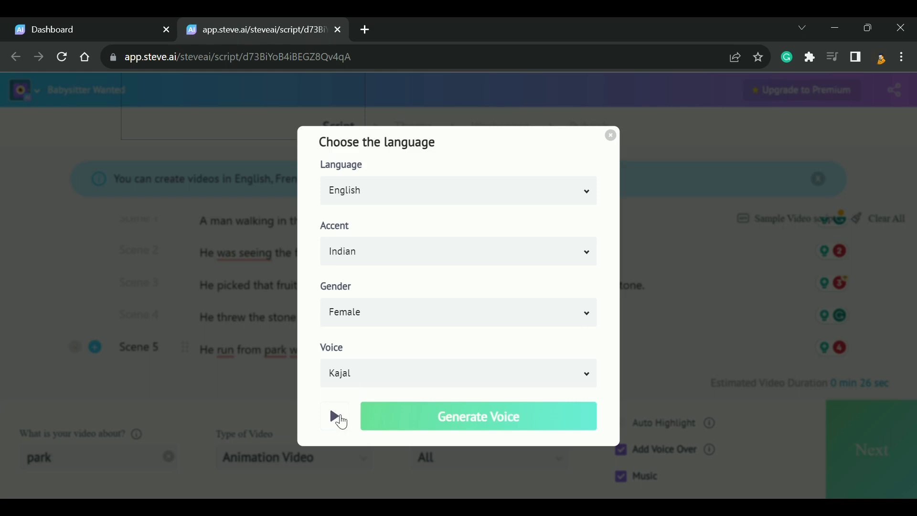
click(339, 420)
Generate the voice-over with the Aditi voice and dismiss the plan upgrade offer
click(354, 387)
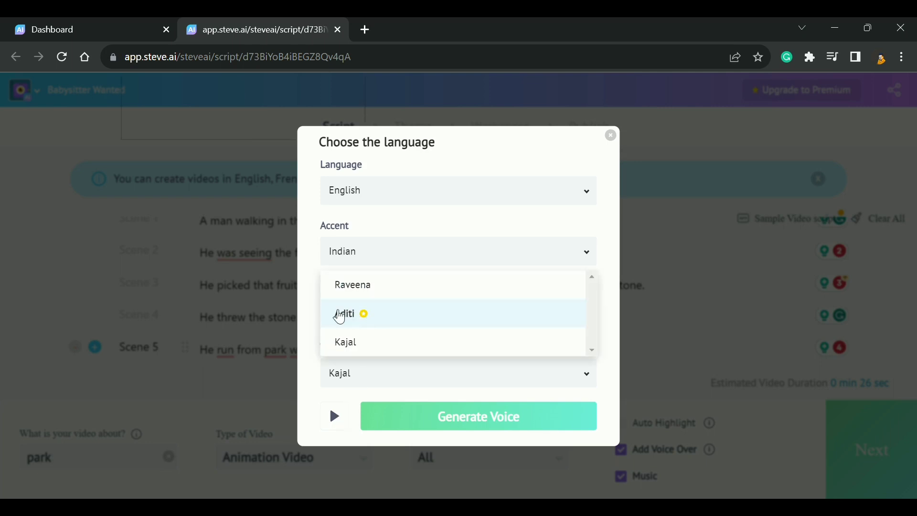
click(341, 316)
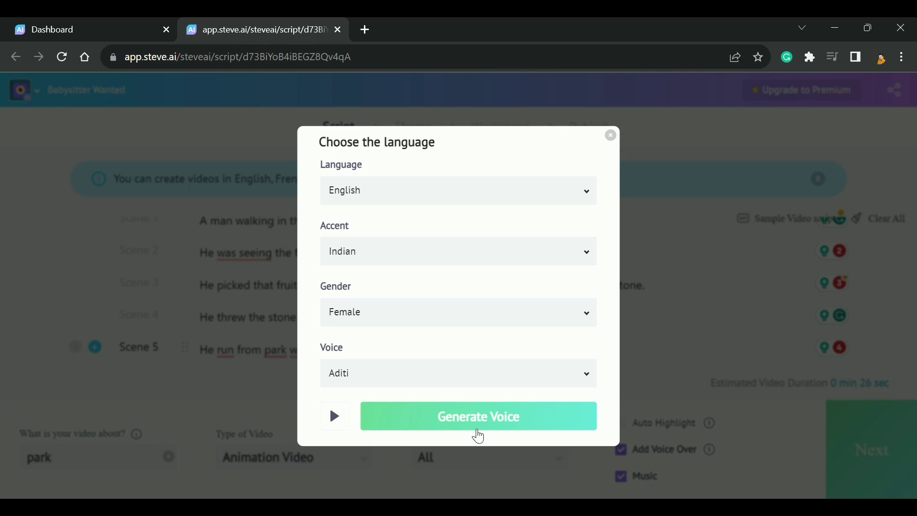
click(471, 425)
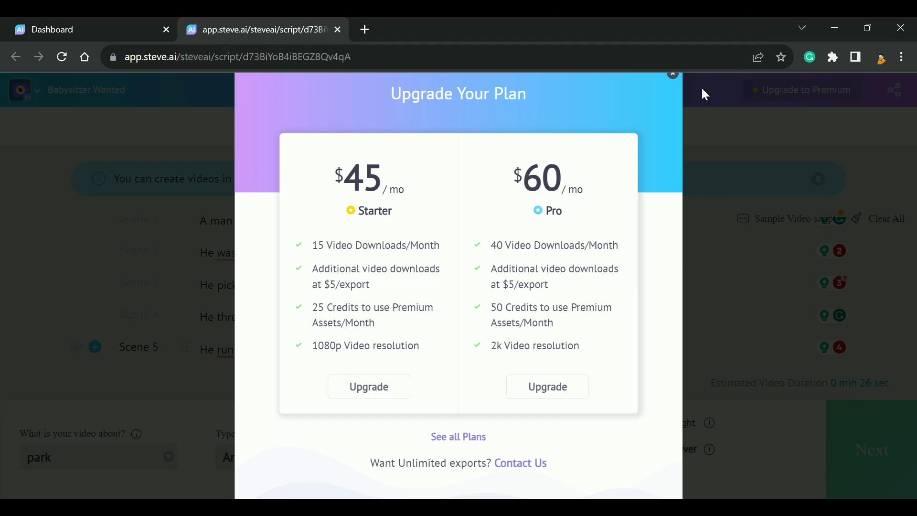
click(673, 76)
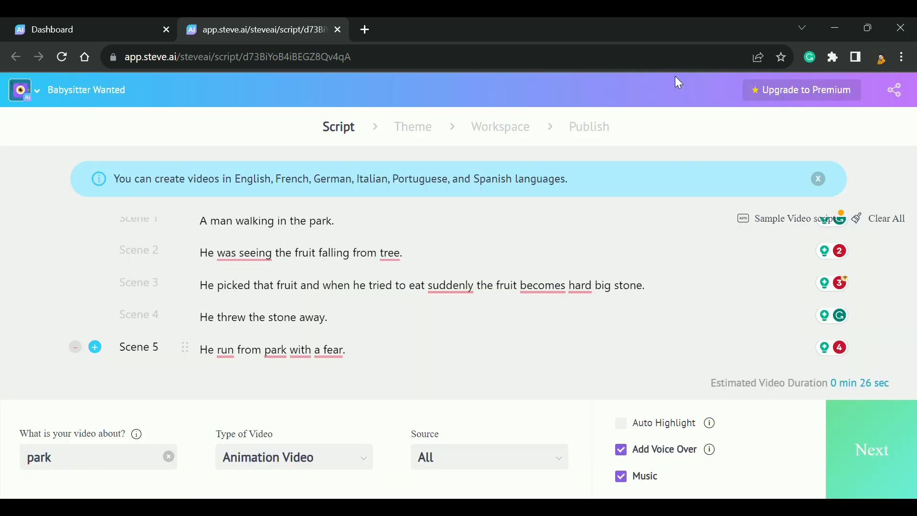
Proceed to the theme stage and choose the design style showing a man in front of a modern house
click(873, 455)
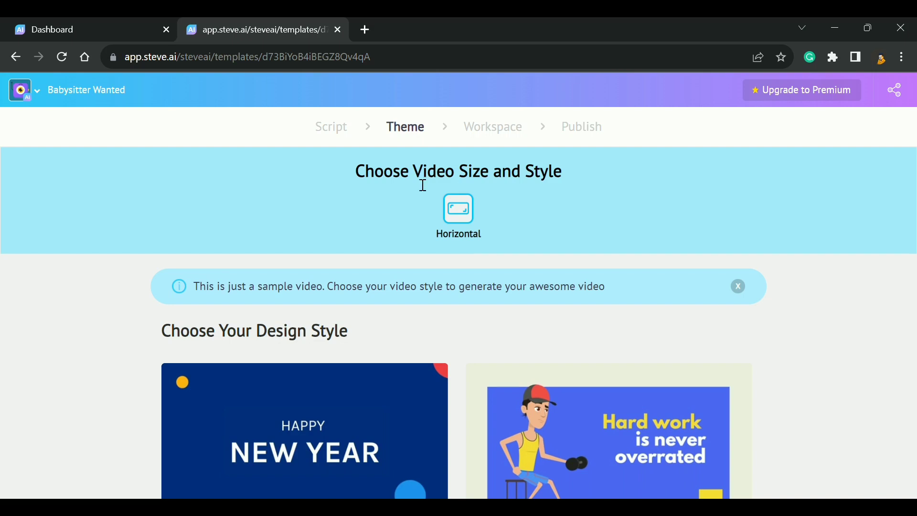
scroll(430, 268, down, 2)
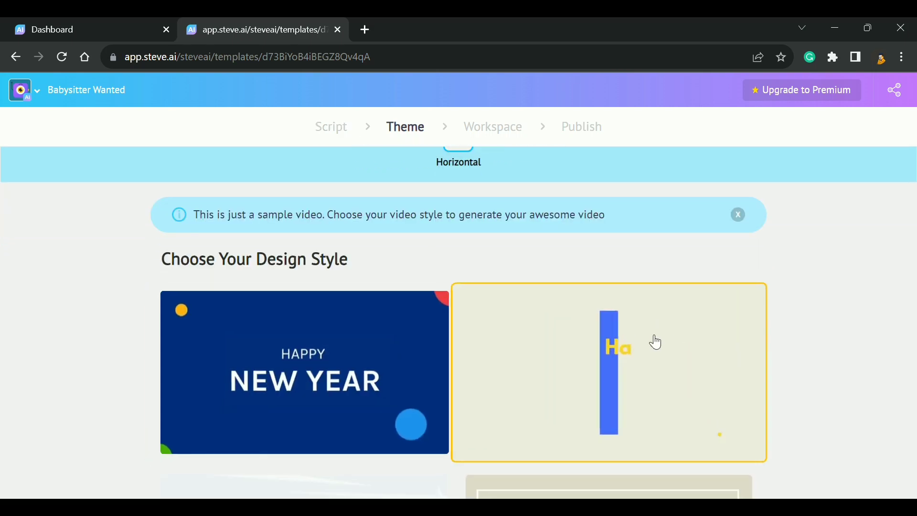
scroll(721, 339, down, 2)
scroll(601, 369, down, 2)
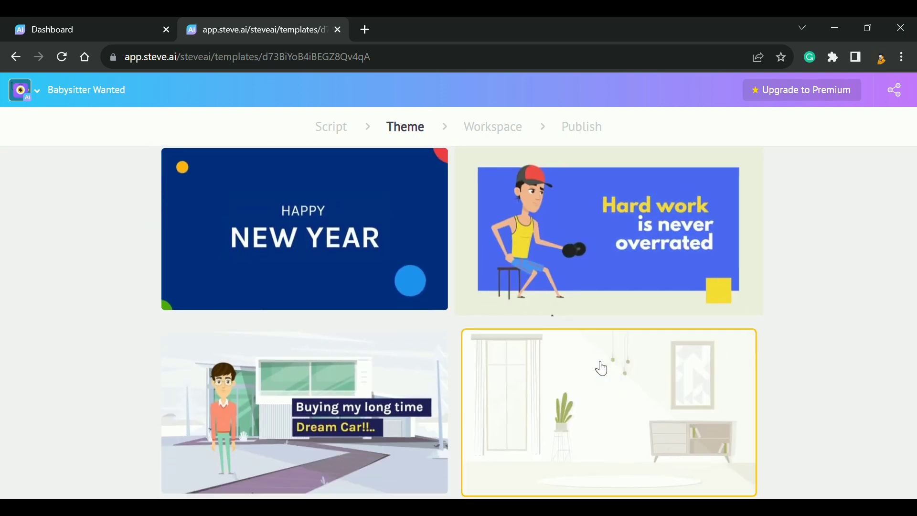
scroll(359, 420, down, 2)
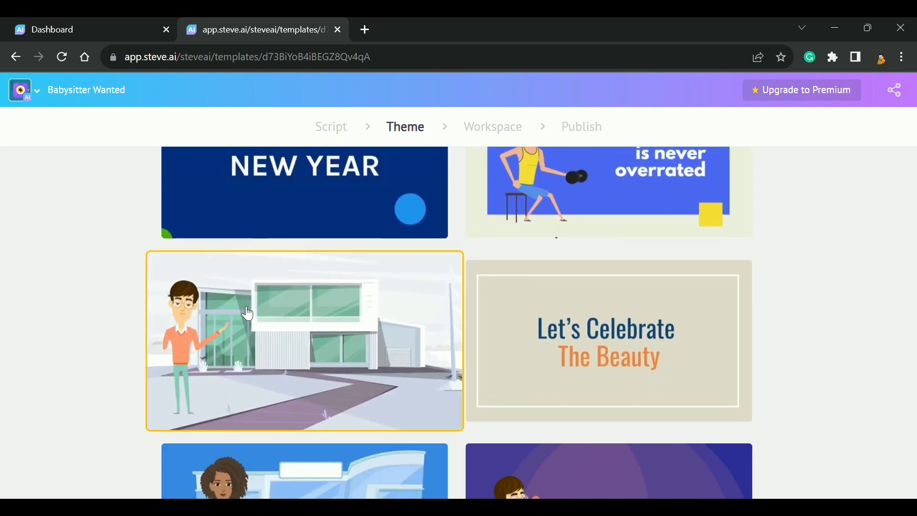
click(297, 290)
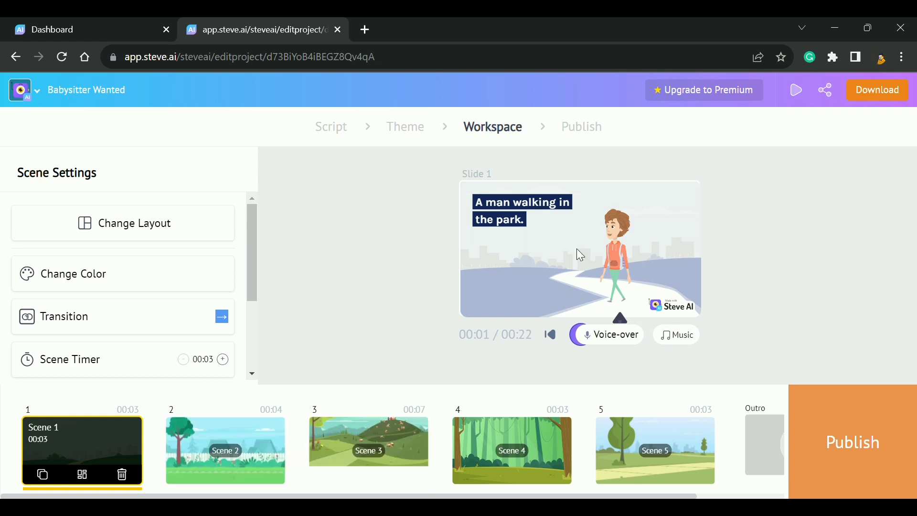
Change scene 1's layout to the larger, closer view of the man beside the caption on the full background, and preview the video
click(83, 476)
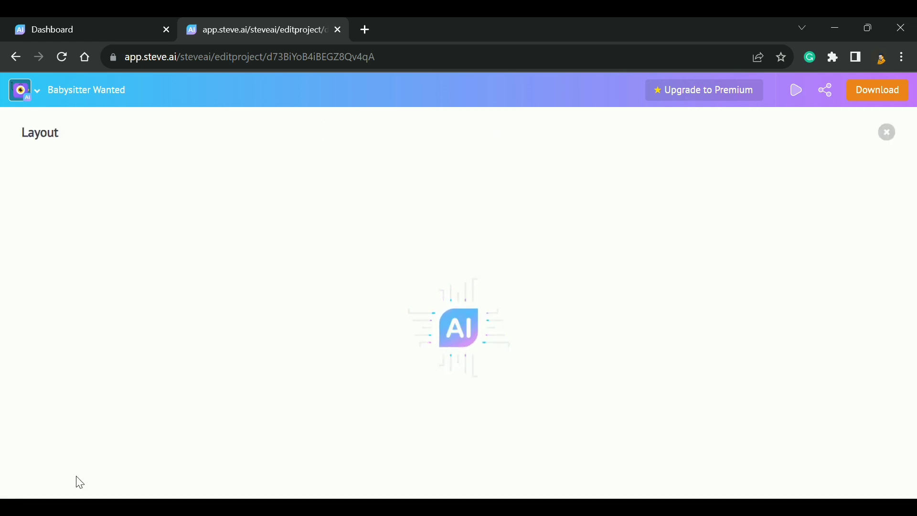
scroll(306, 333, down, 3)
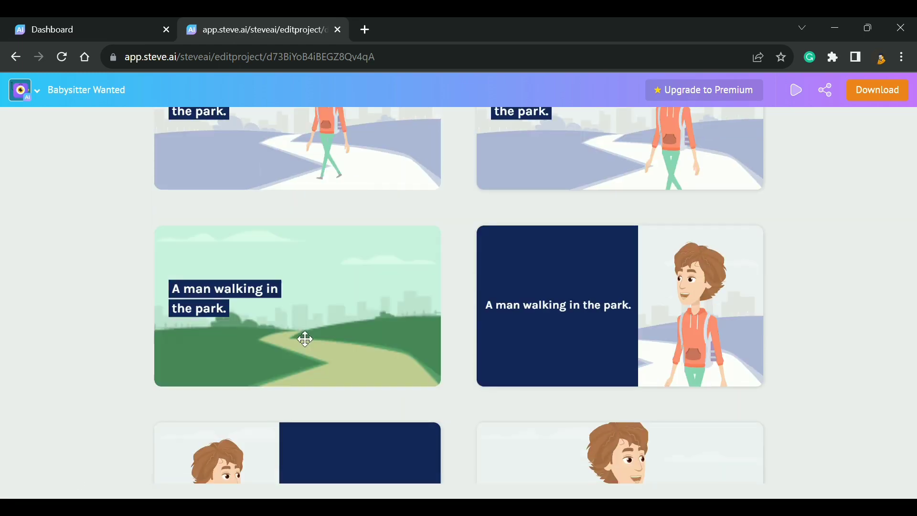
click(314, 286)
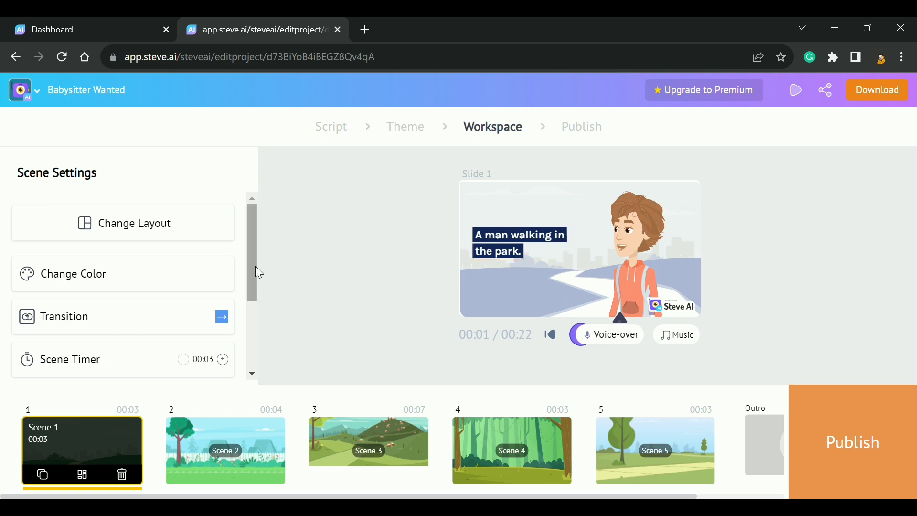
mouse_move(250, 248)
mouse_down()
mouse_move(244, 337)
mouse_move(244, 242)
mouse_up()
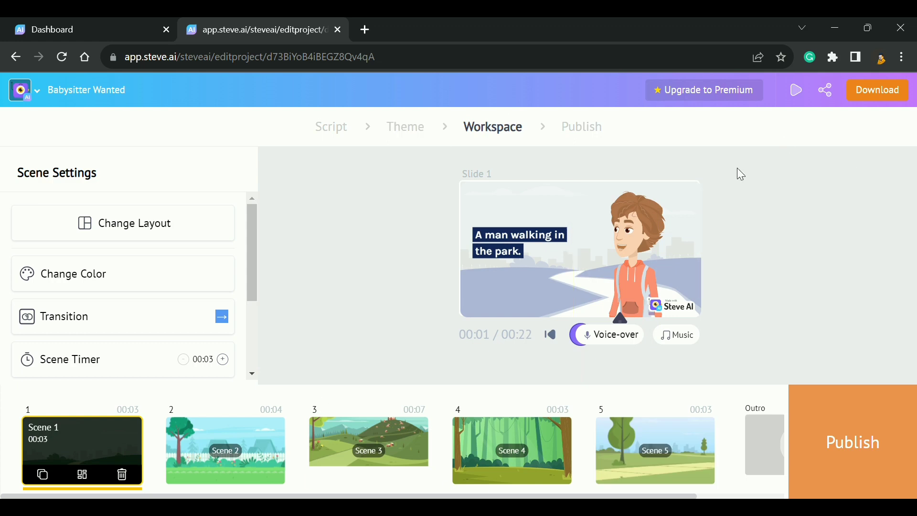
click(803, 98)
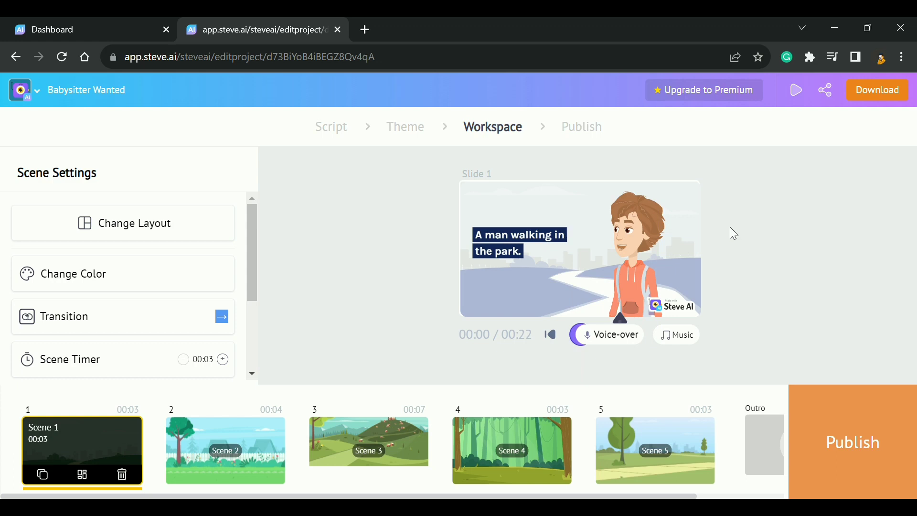
Proceed to the publish stage and set the video title to "Park"
click(889, 95)
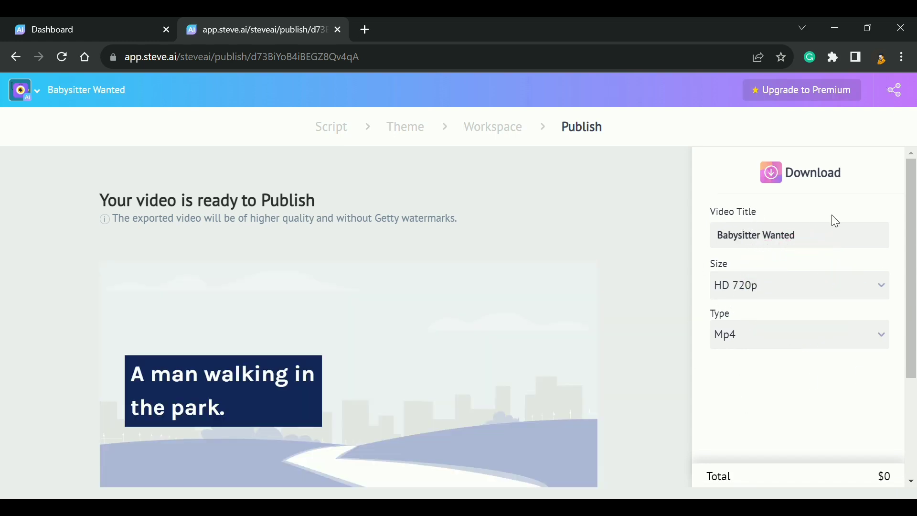
drag(804, 240, 605, 239)
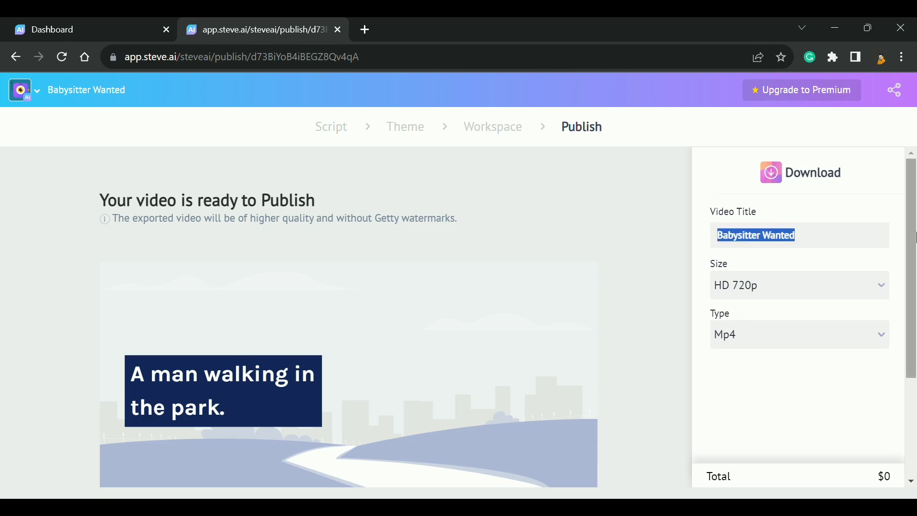
text(Par)
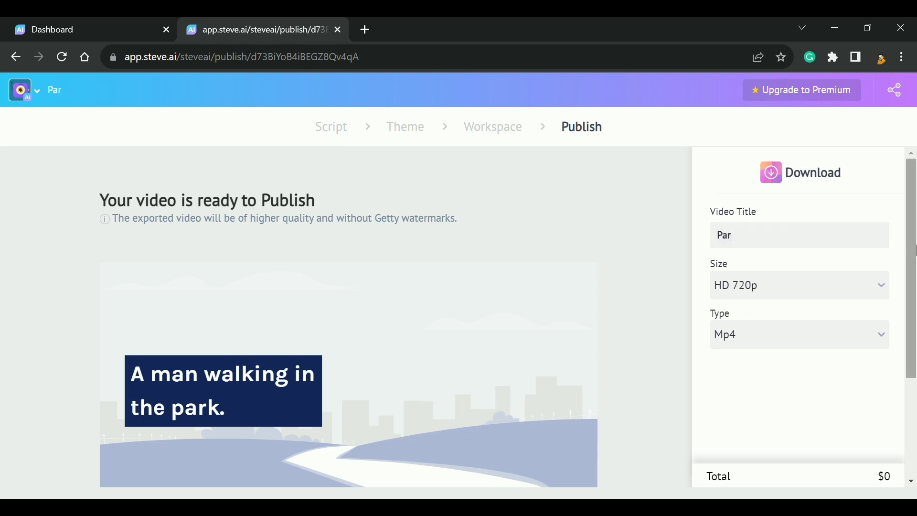
text(k)
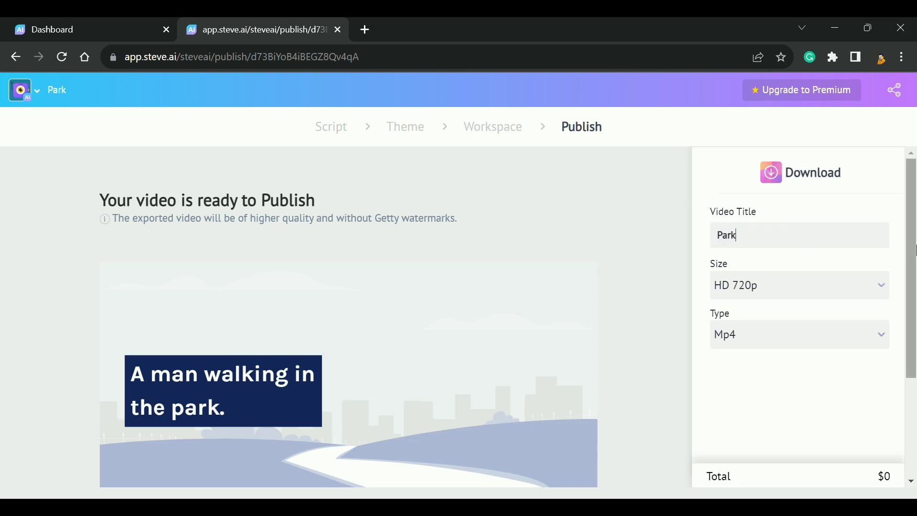
Review the available video sizes, keep HD 720p, and download the video as Mp4 using one free download credit
click(755, 291)
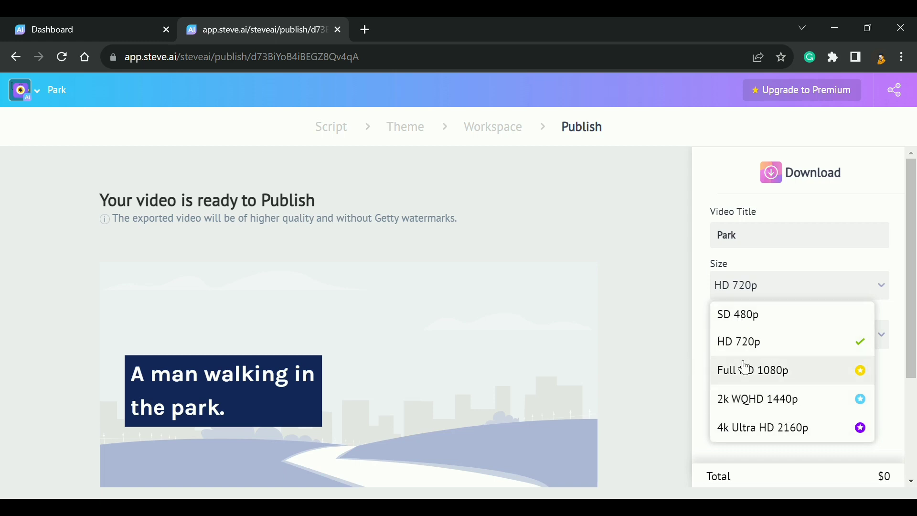
click(676, 305)
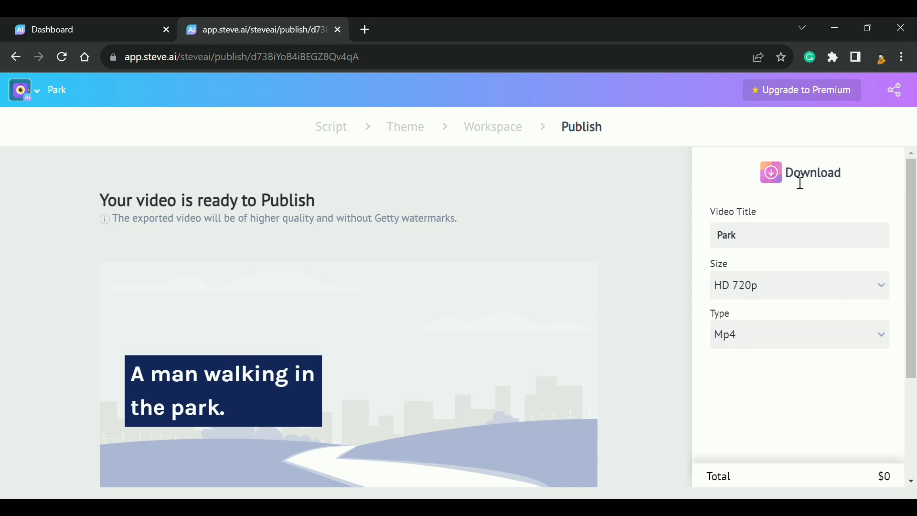
scroll(788, 187, down, 3)
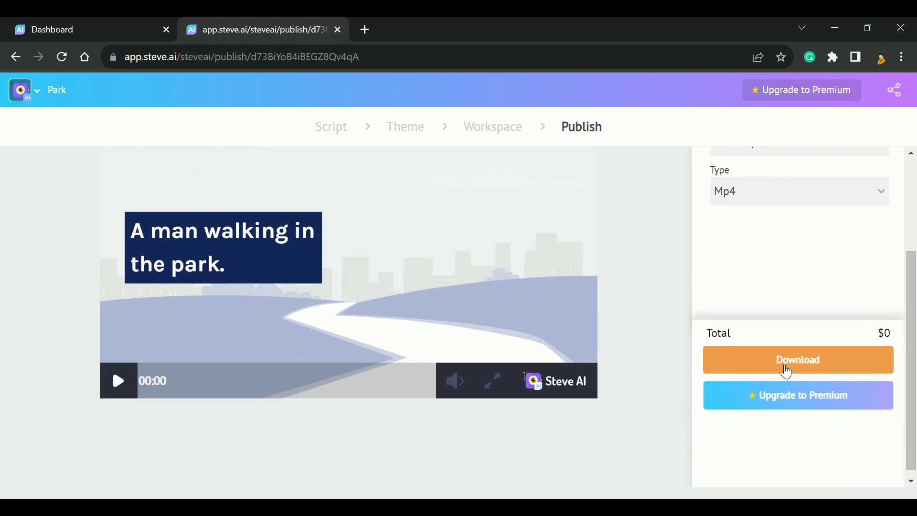
click(817, 361)
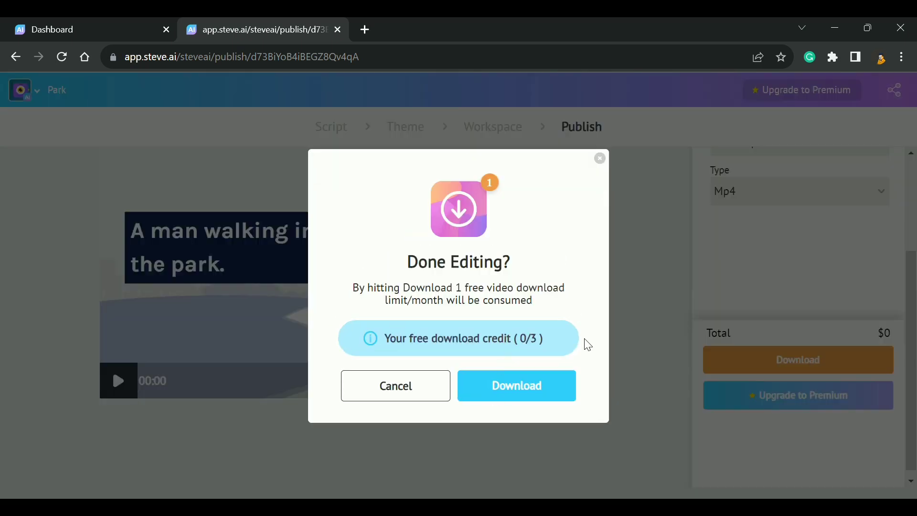
click(516, 389)
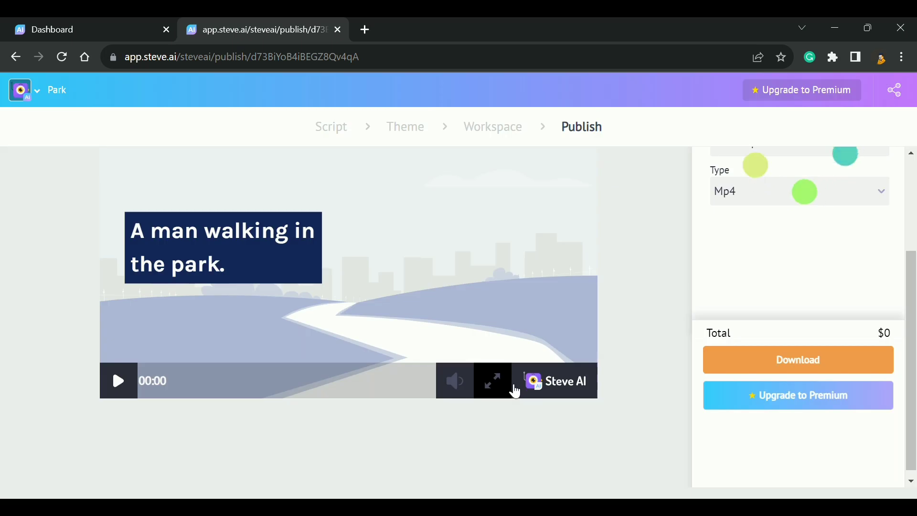
scroll(865, 271, up, 3)
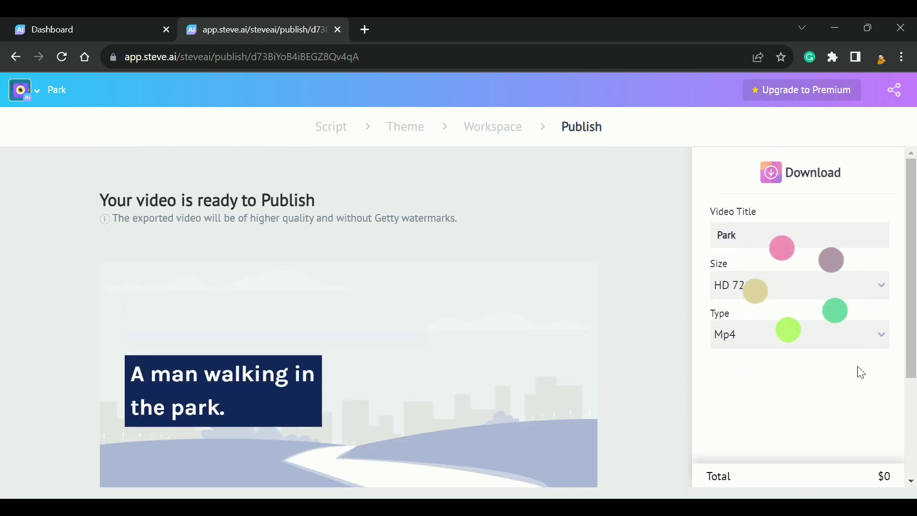